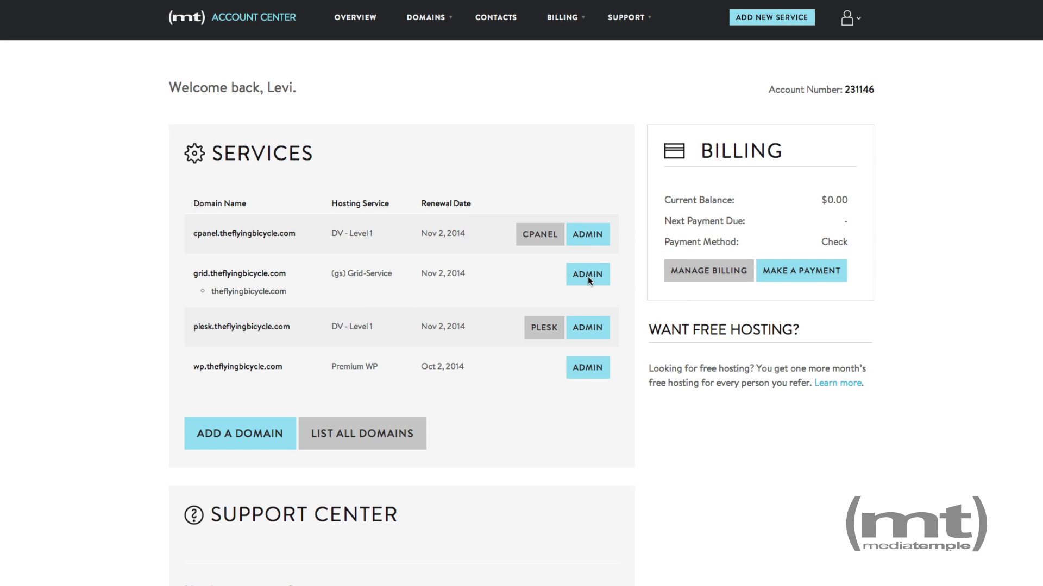
- Reach the blank Add Email User form from grid.theflyingbicycle.com's email users list
click(584, 276)
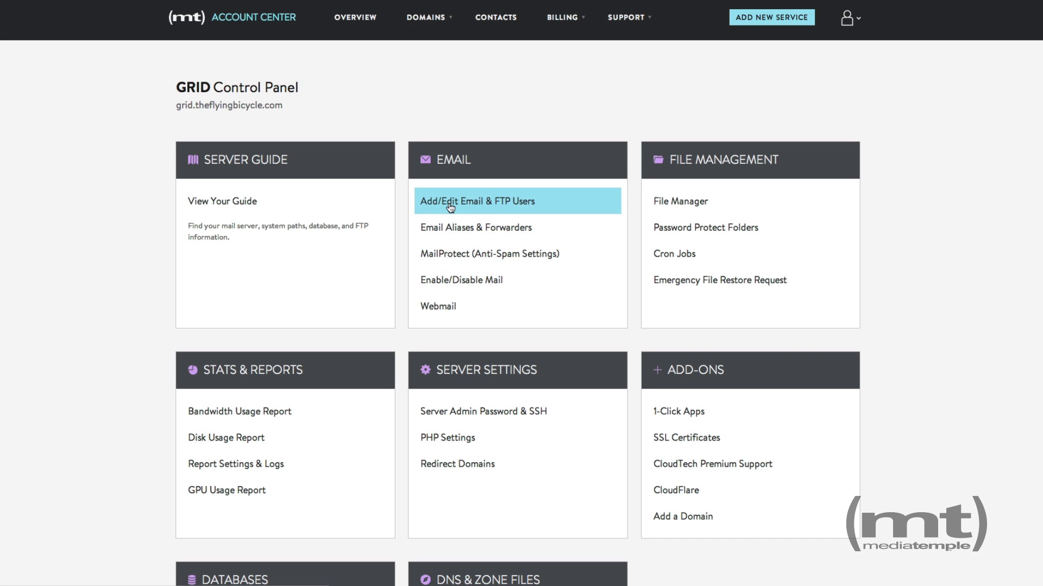
click(475, 207)
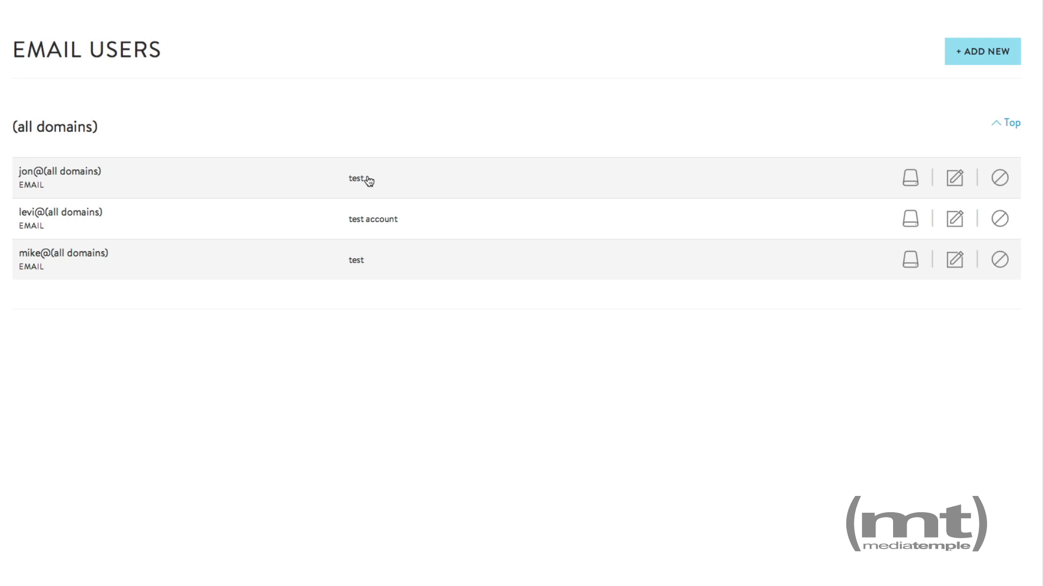
click(1005, 59)
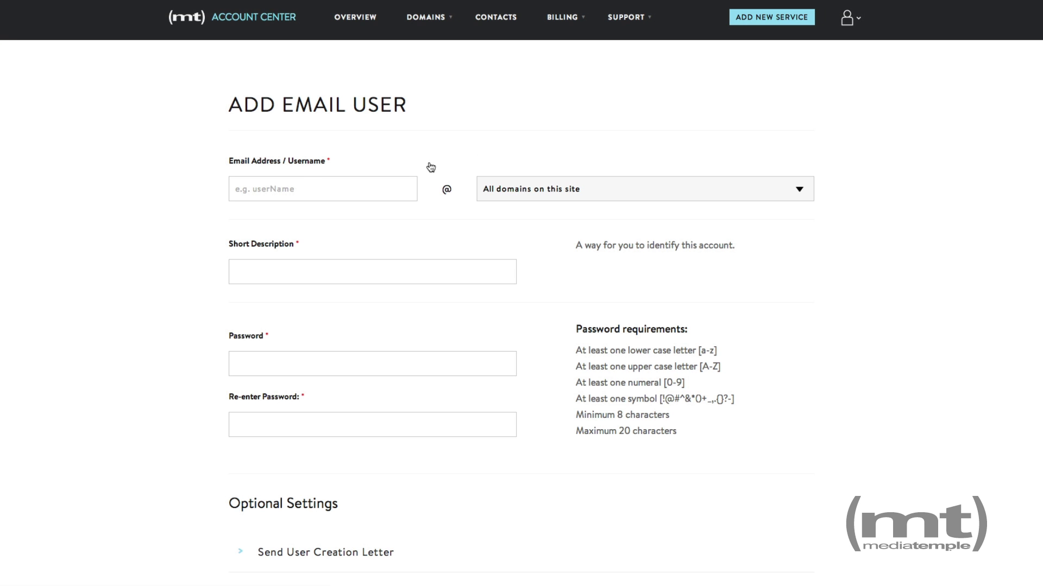
- Enter username 'matt' for all domains on this site, with short description 'test account'
click(299, 198)
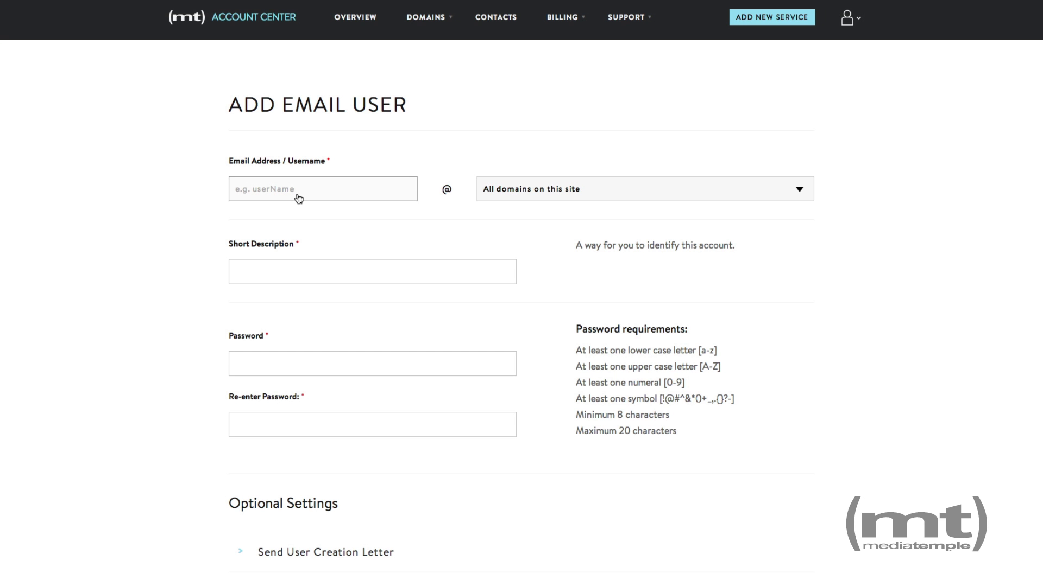
text(matt)
click(591, 195)
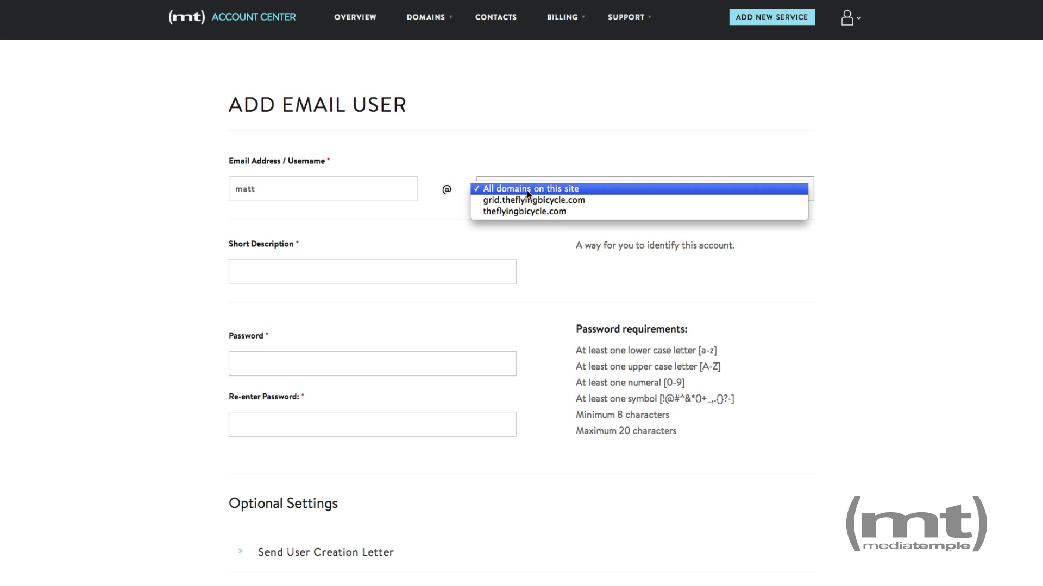
click(498, 192)
click(326, 278)
text(test account)
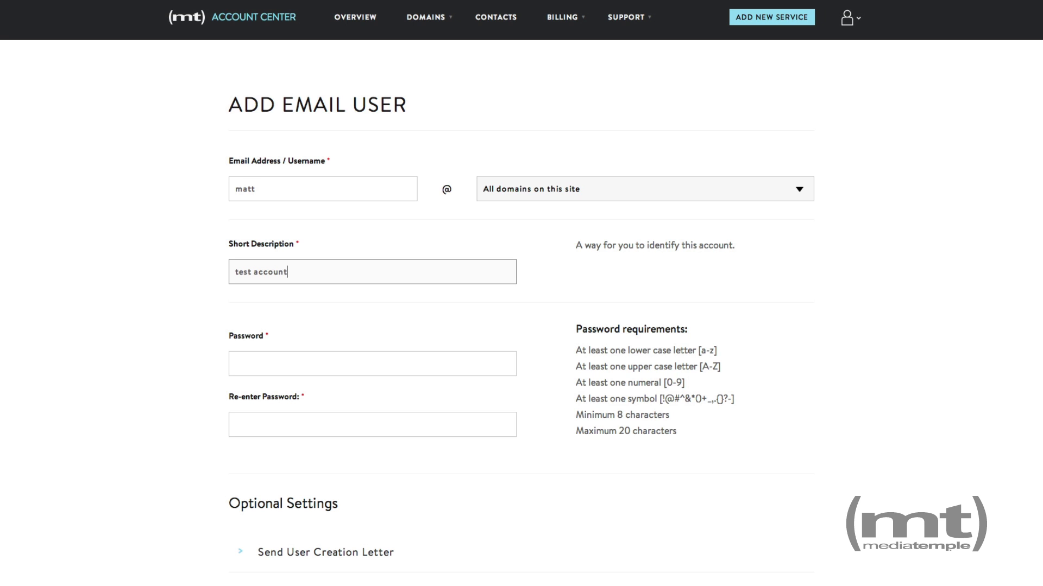
scroll(330, 279, down, 3)
- Paste the same password into both password fields and create user matt
click(276, 248)
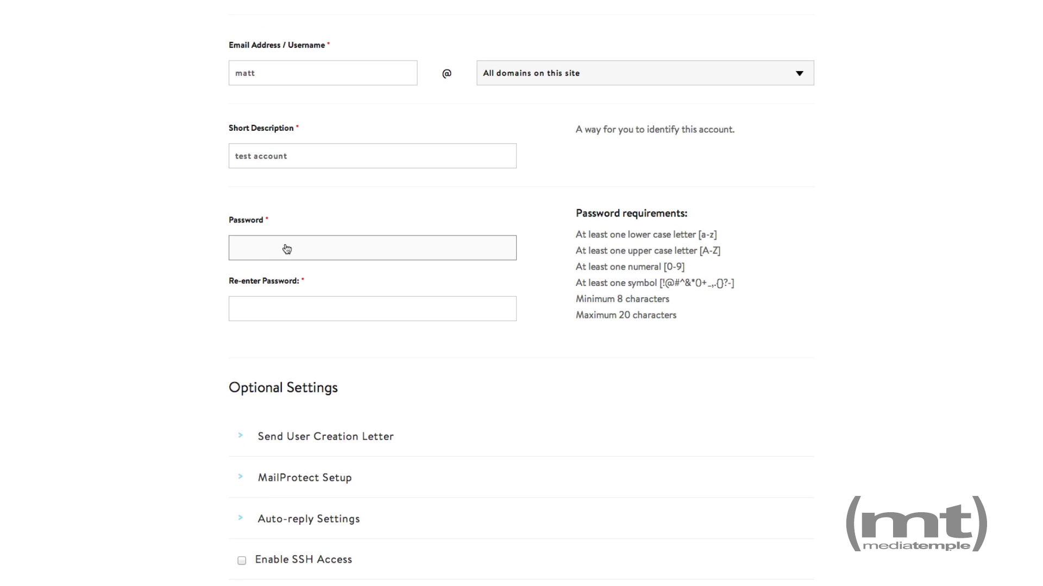
key(ctrl+v)
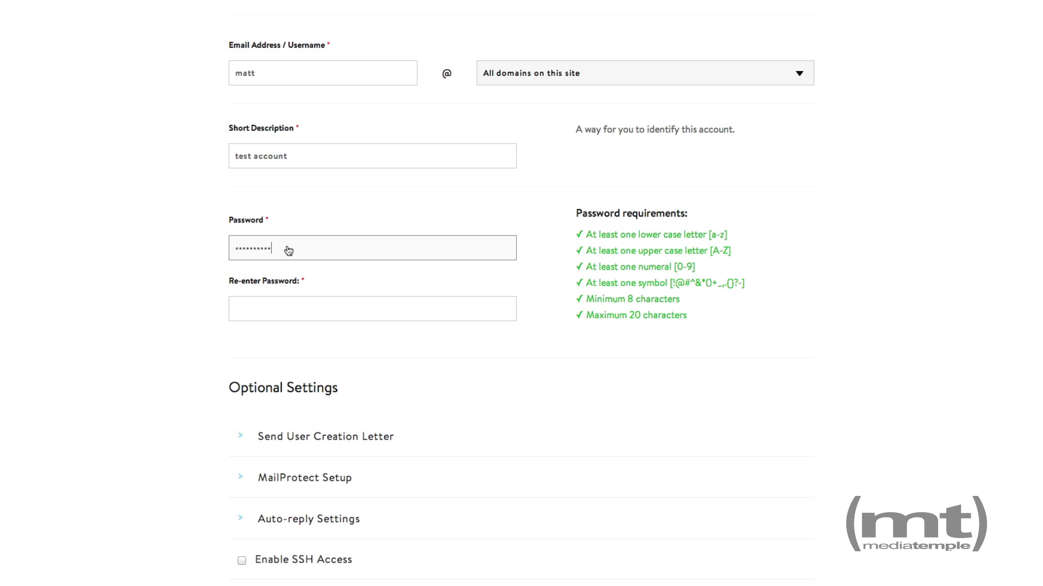
click(286, 306)
key(ctrl+v)
scroll(418, 329, down, 3)
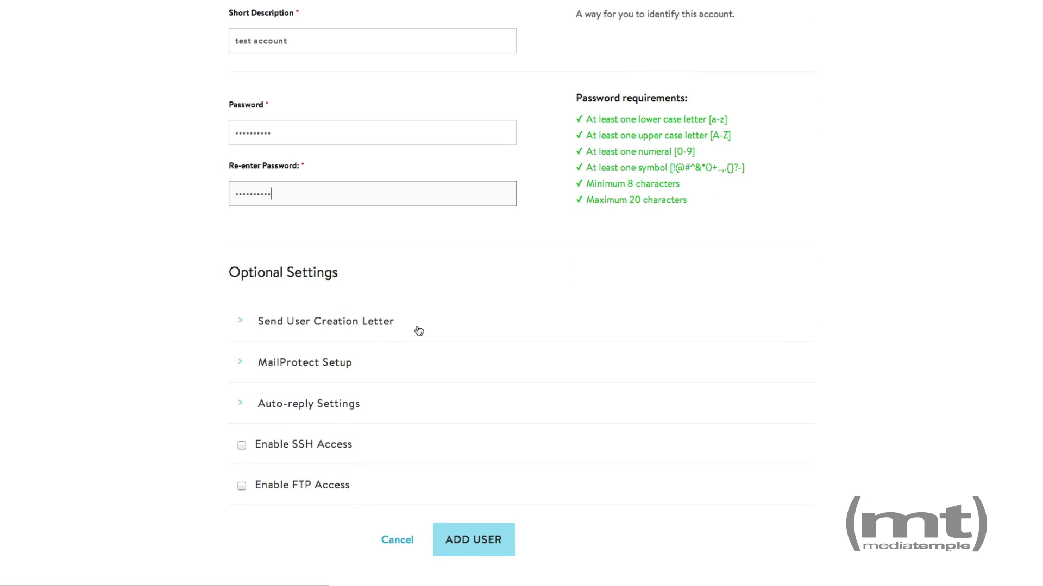
scroll(419, 330, down, 3)
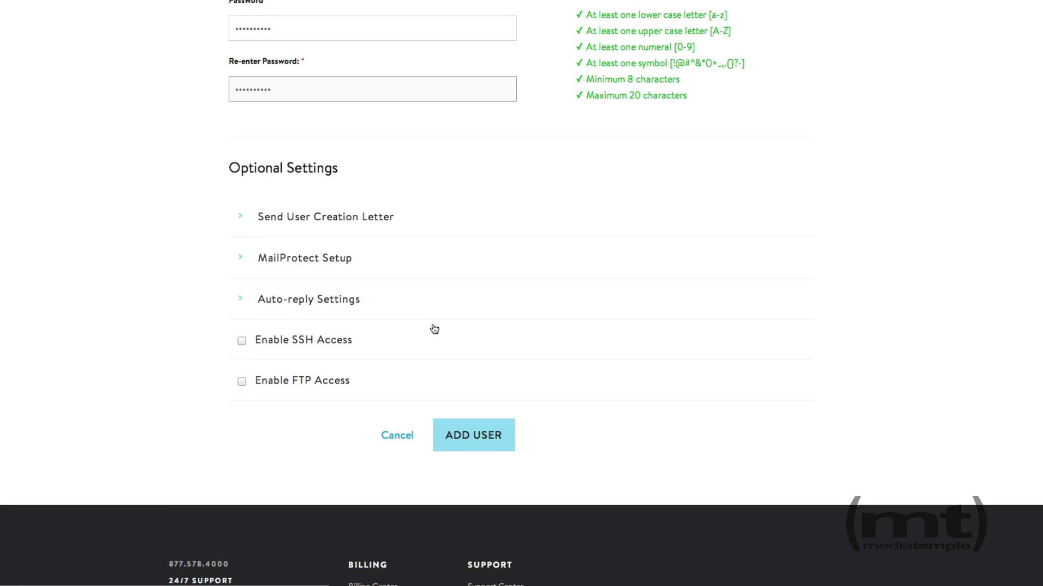
click(471, 437)
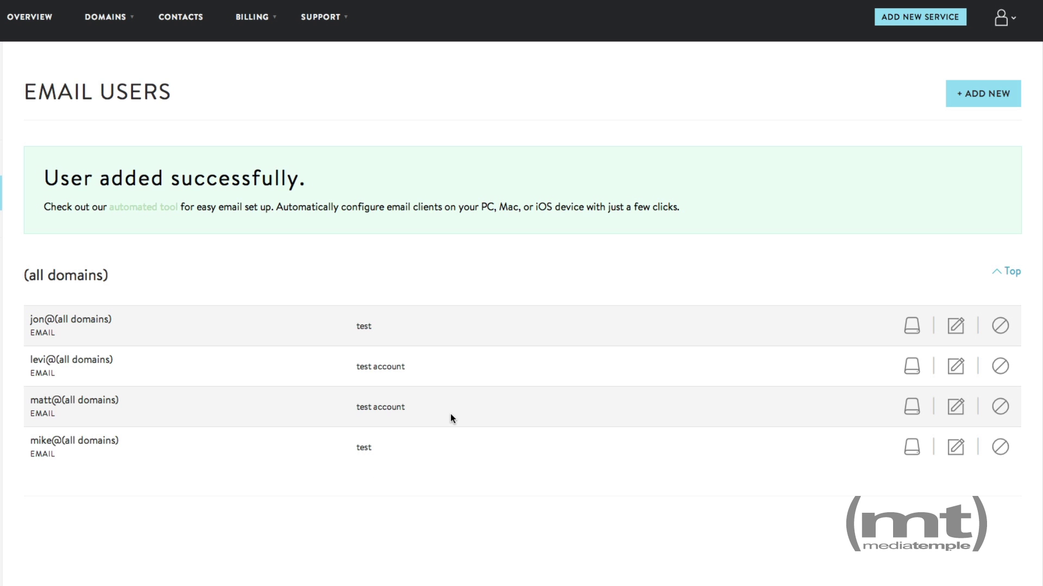